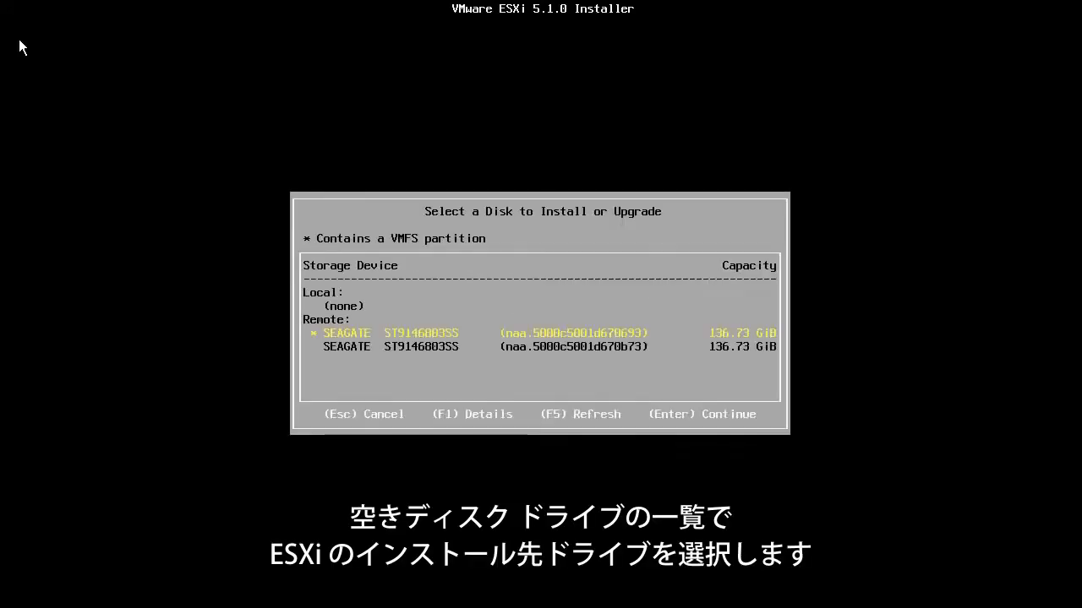
# Choose the second Seagate disk (naa.5000c5001d670b73) as the target and select a fresh install of ESXi.
pyautogui.press('Down')
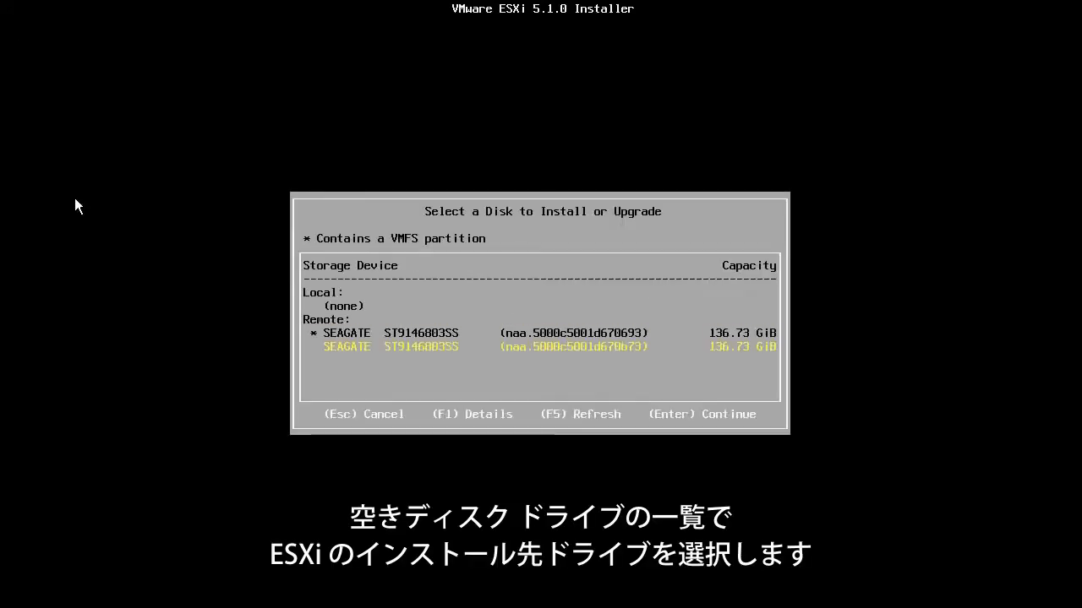
pyautogui.press('Return')
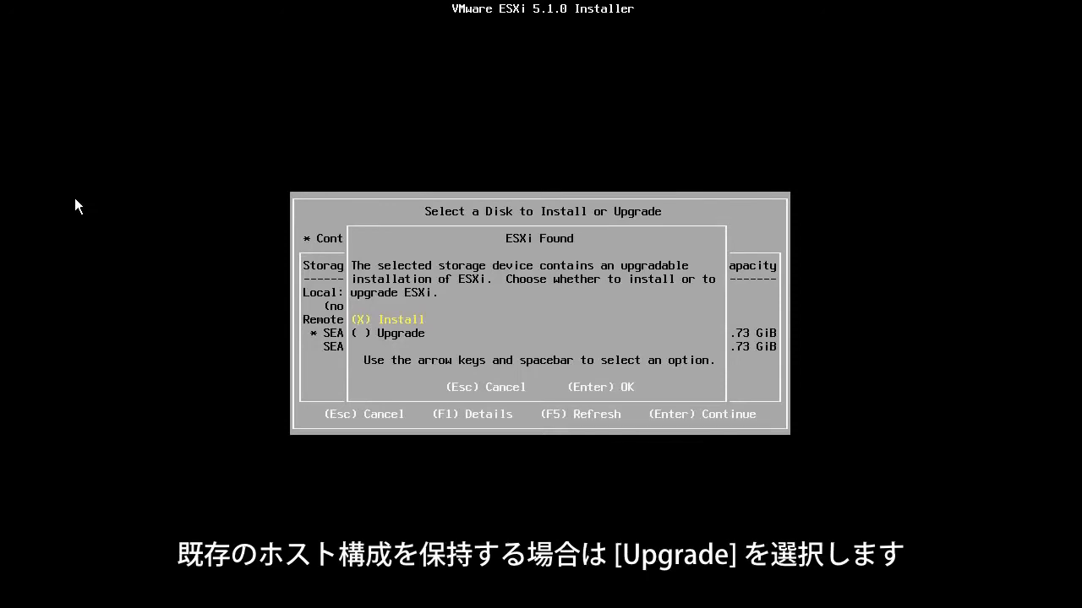
pyautogui.press('Return')
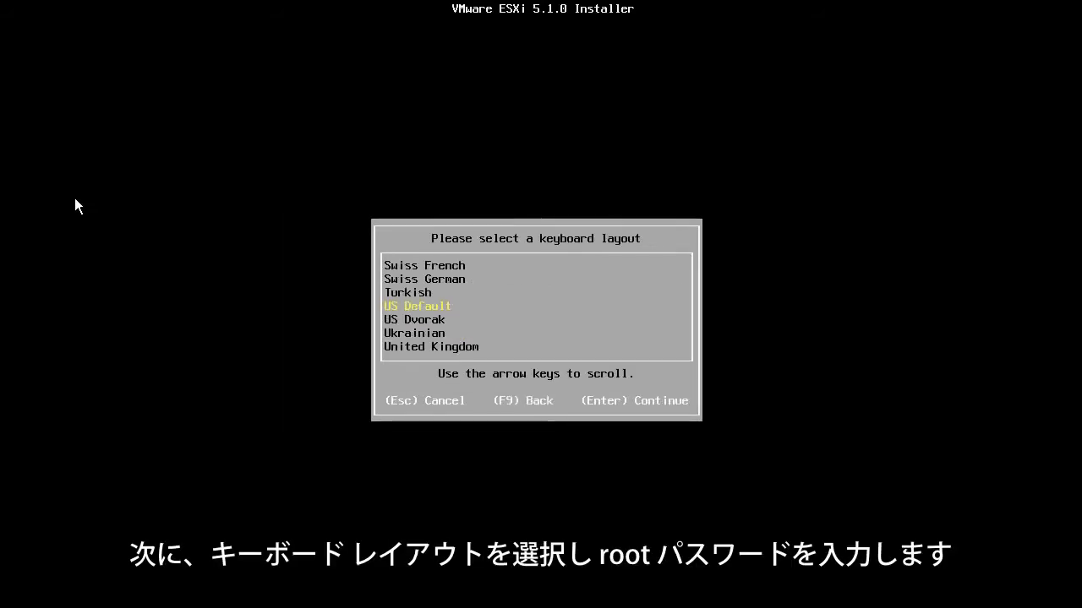
# Accept the US Default keyboard layout, then enter and confirm the root password.
pyautogui.press('Return')
pyautogui.write('**')
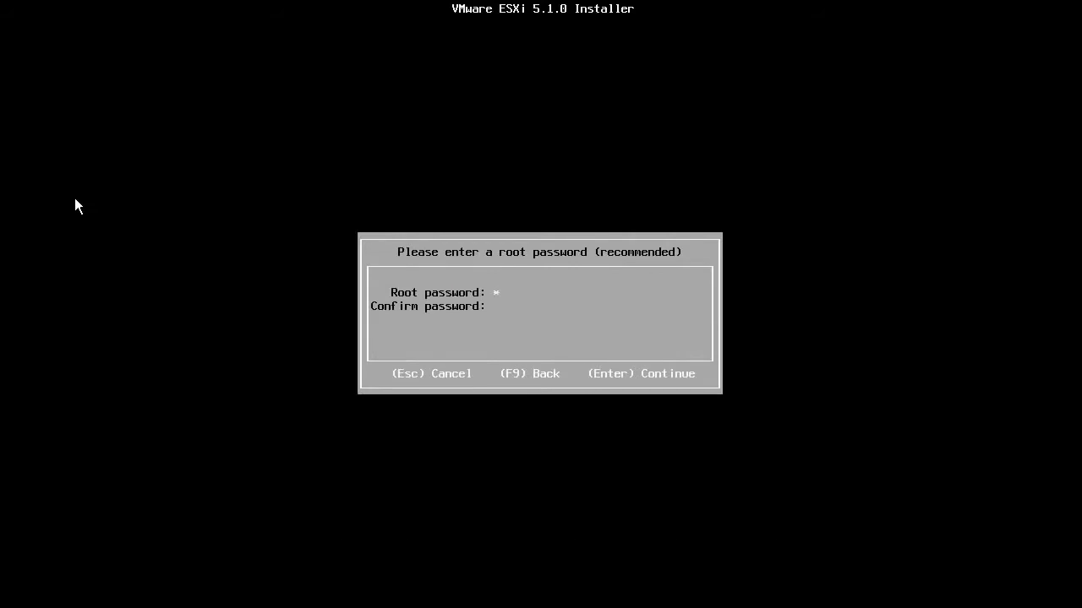
pyautogui.write('******')
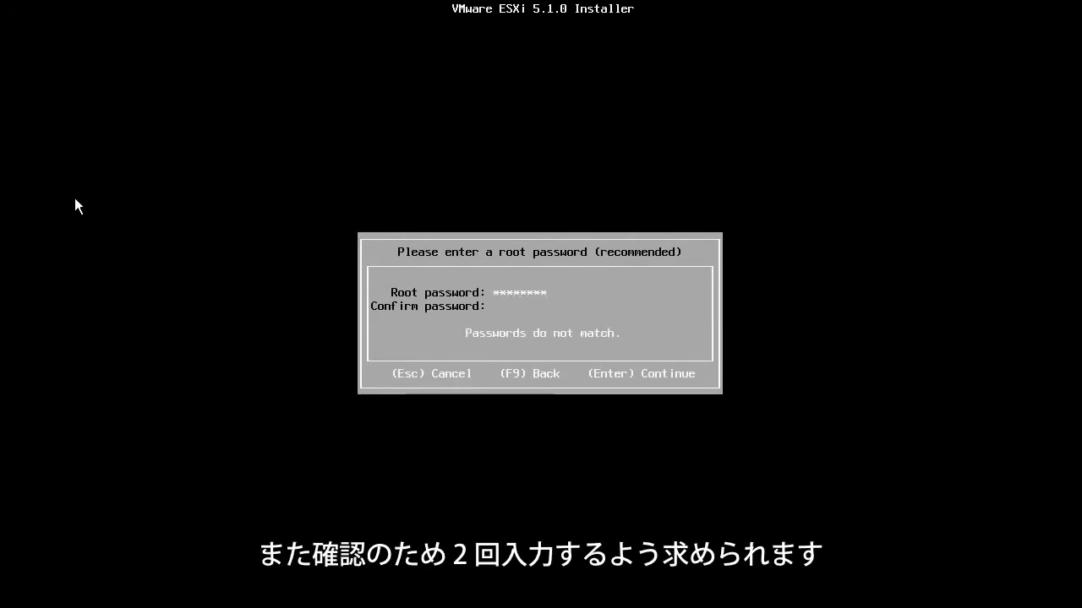
pyautogui.write('********')
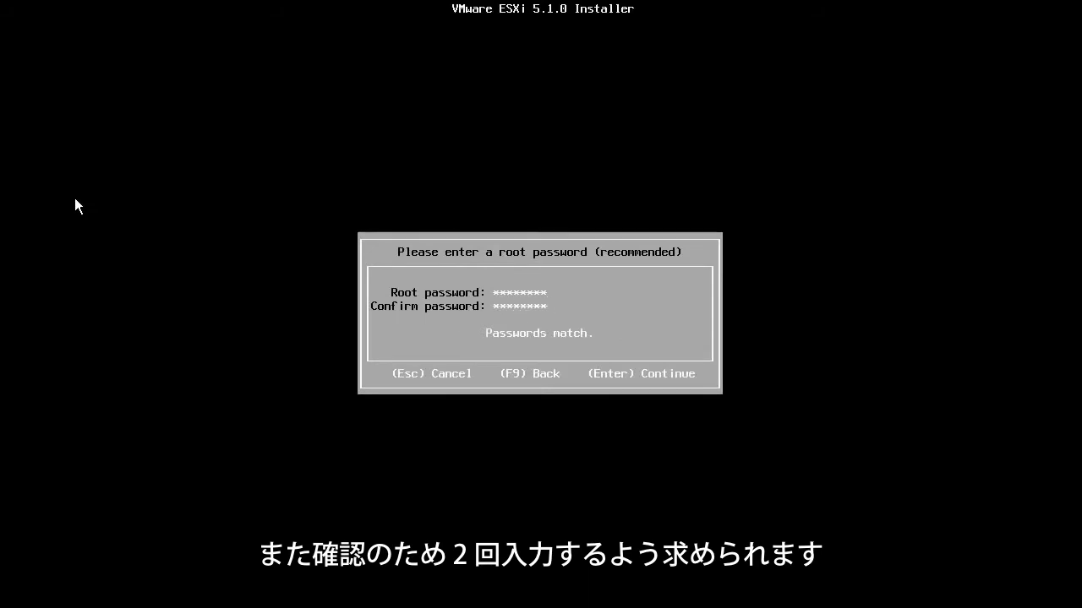
pyautogui.press('Return')
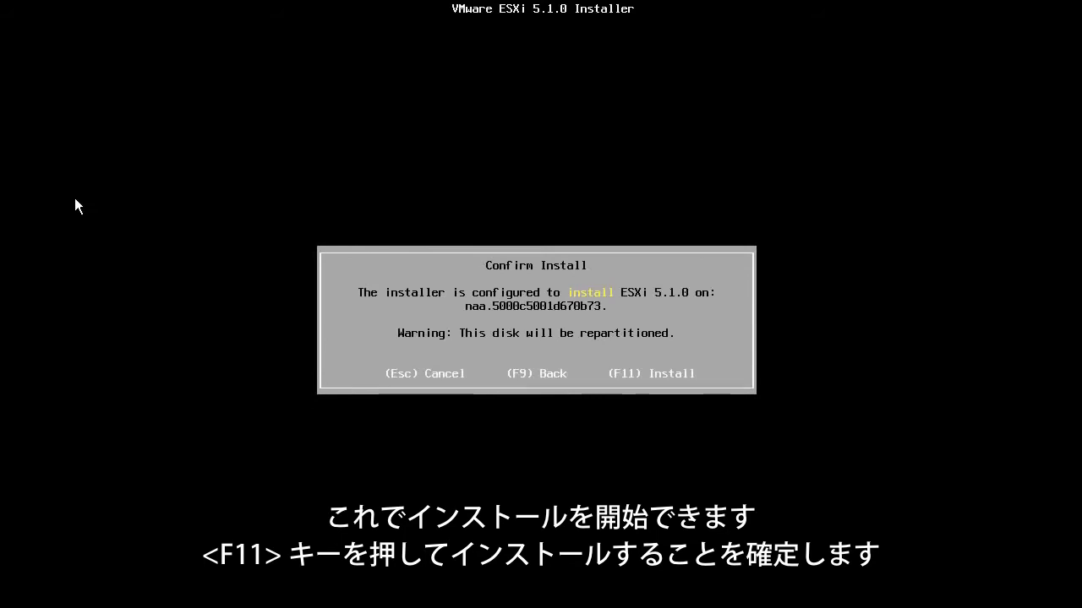
# Start the ESXi 5.1.0 installation on the chosen disk and reboot the server once it completes.
pyautogui.press('F11')
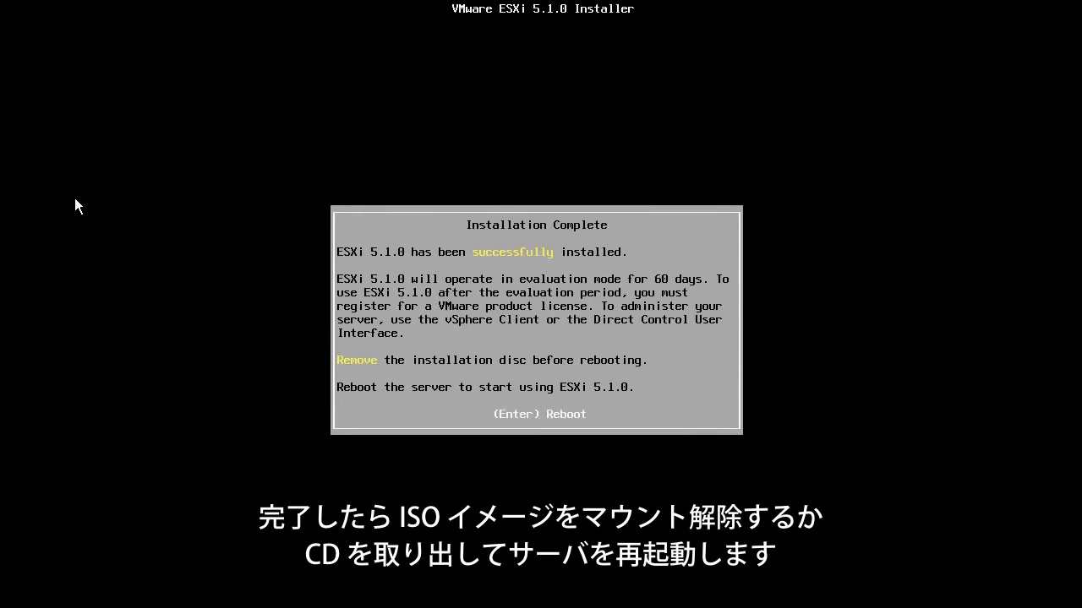
pyautogui.press('Return')
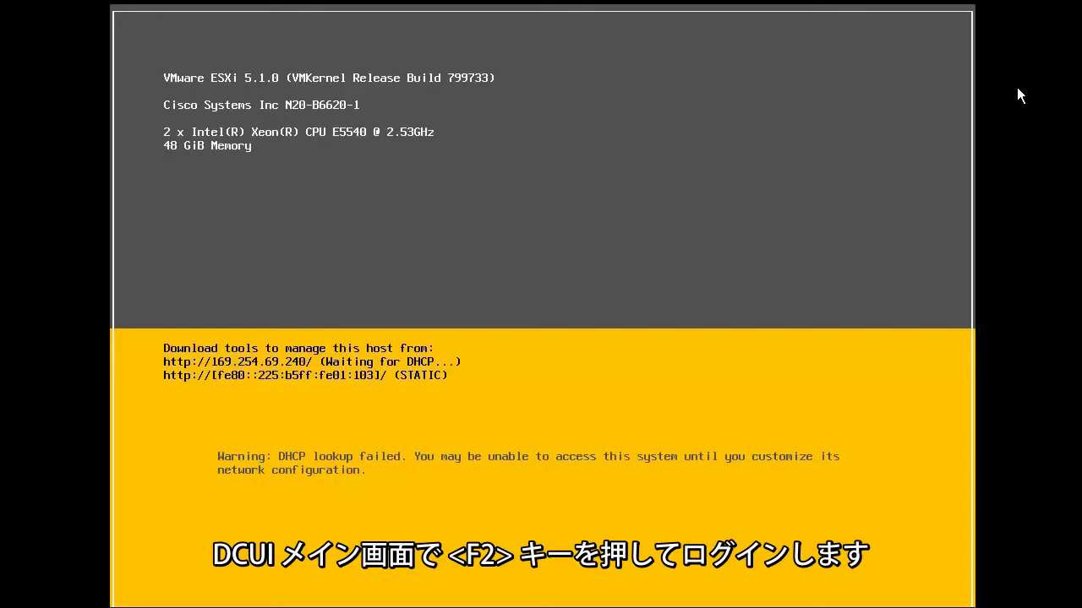
# Log in to the host's system customization as root with the root password.
pyautogui.press('F2')
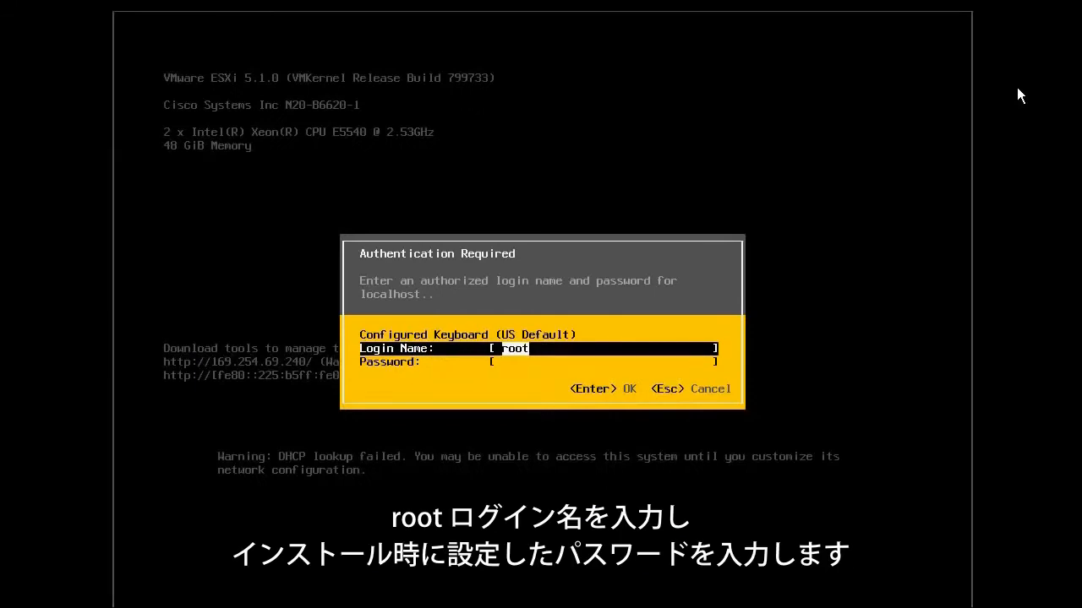
pyautogui.press('Tab')
pyautogui.write('******')
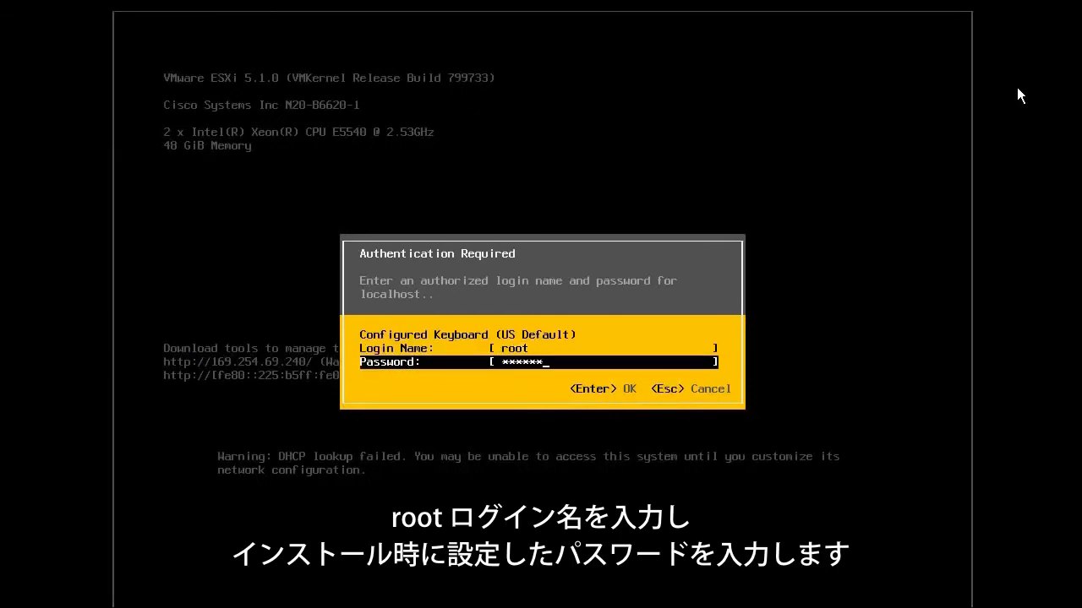
pyautogui.write('**')
pyautogui.press('Return')
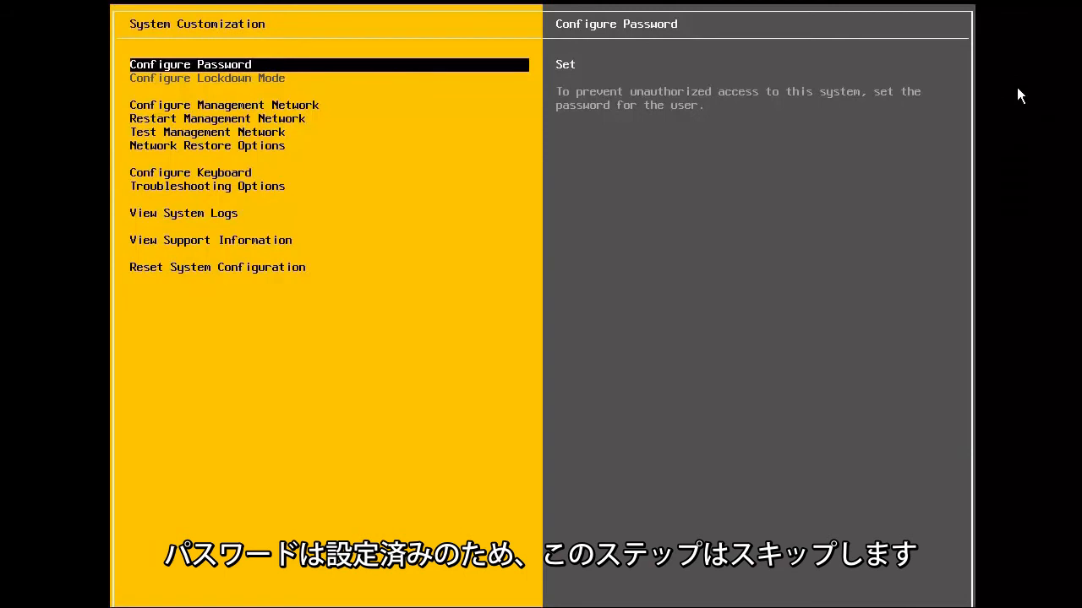
# Add vmnic2 alongside vmnic0 as a network adapter for the host's management network.
pyautogui.press('Down')
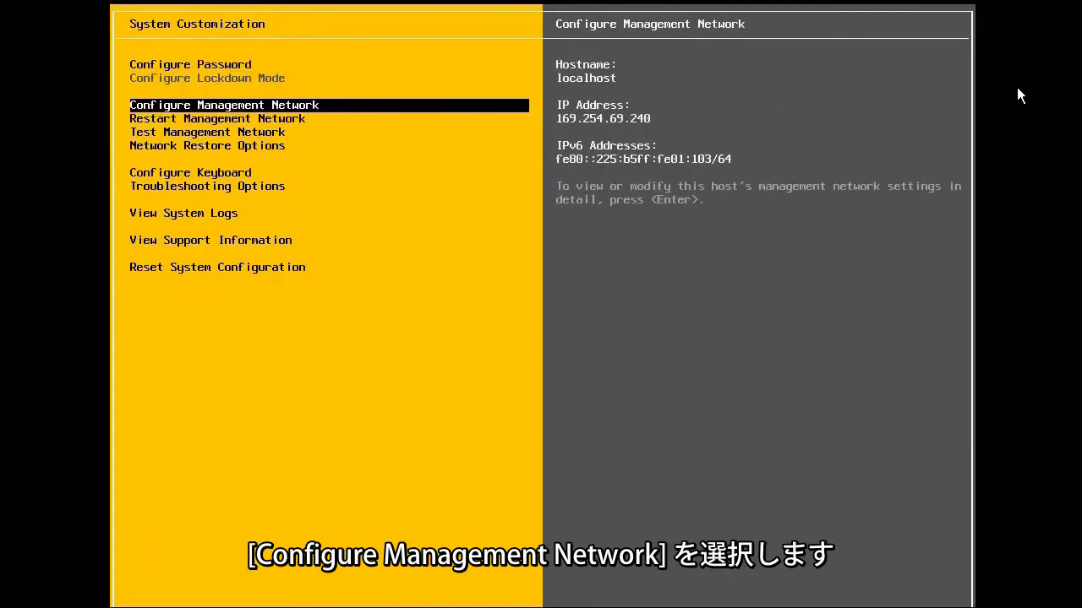
pyautogui.press('Return')
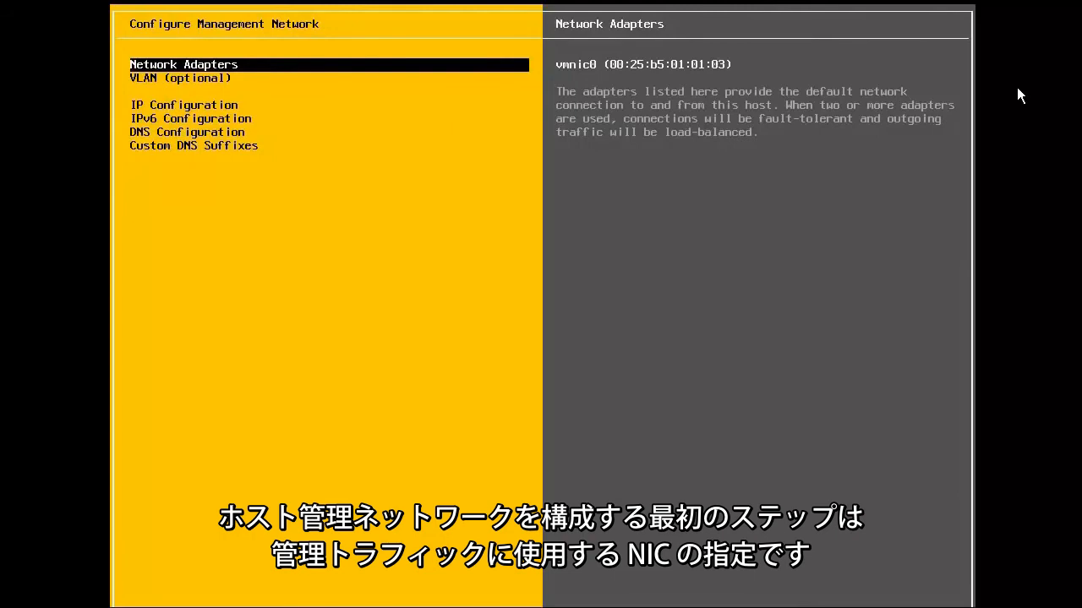
pyautogui.press('Return')
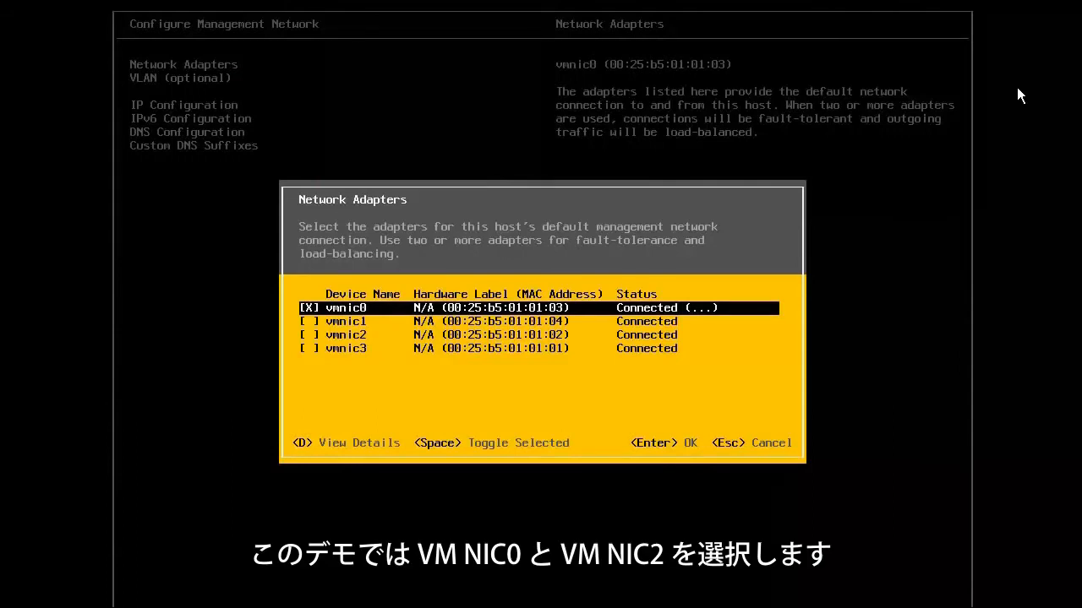
pyautogui.press('Down')
pyautogui.press('Down')
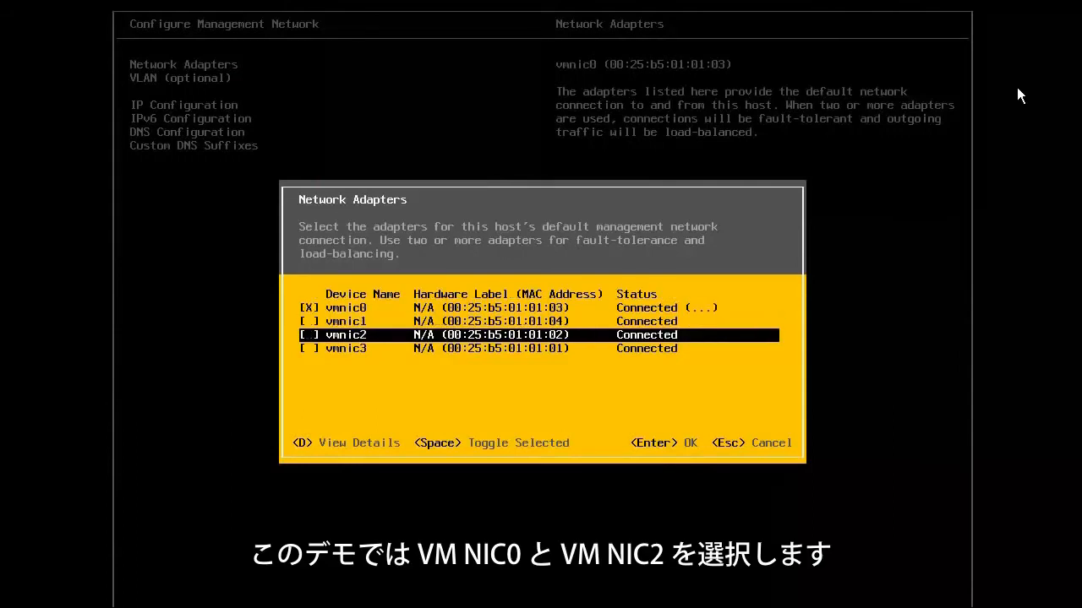
pyautogui.press('space')
pyautogui.press('Return')
# Set the management network's VLAN ID to 1378.
pyautogui.press('Down')
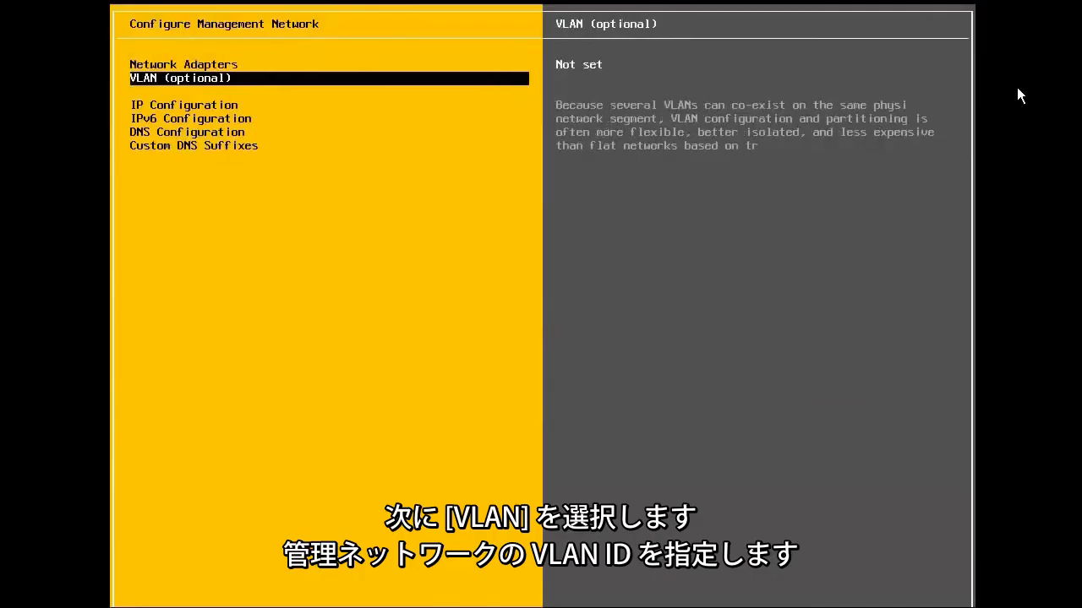
pyautogui.press('Return')
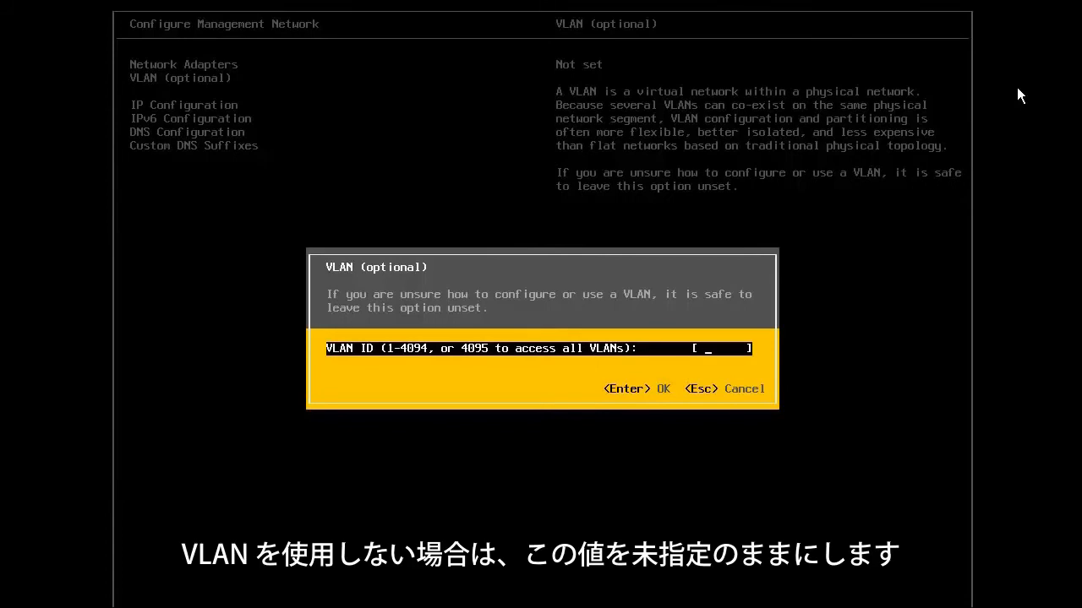
pyautogui.write('1378')
pyautogui.press('Return')
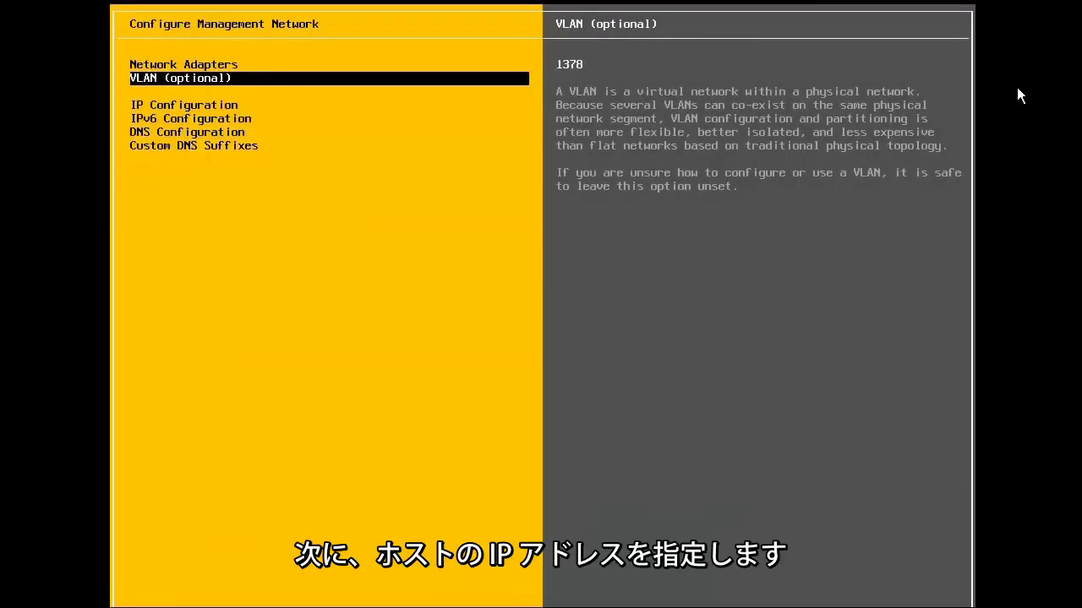
# Switch the management network's IP configuration to static and set the IP address to 10.24.137.1.
pyautogui.press('Down')
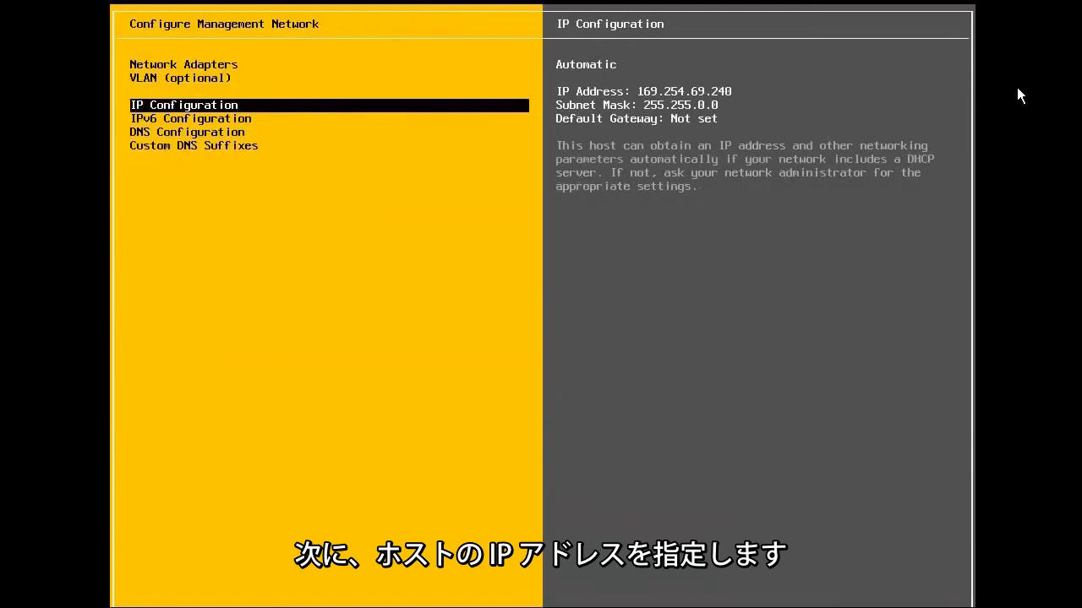
pyautogui.press('Return')
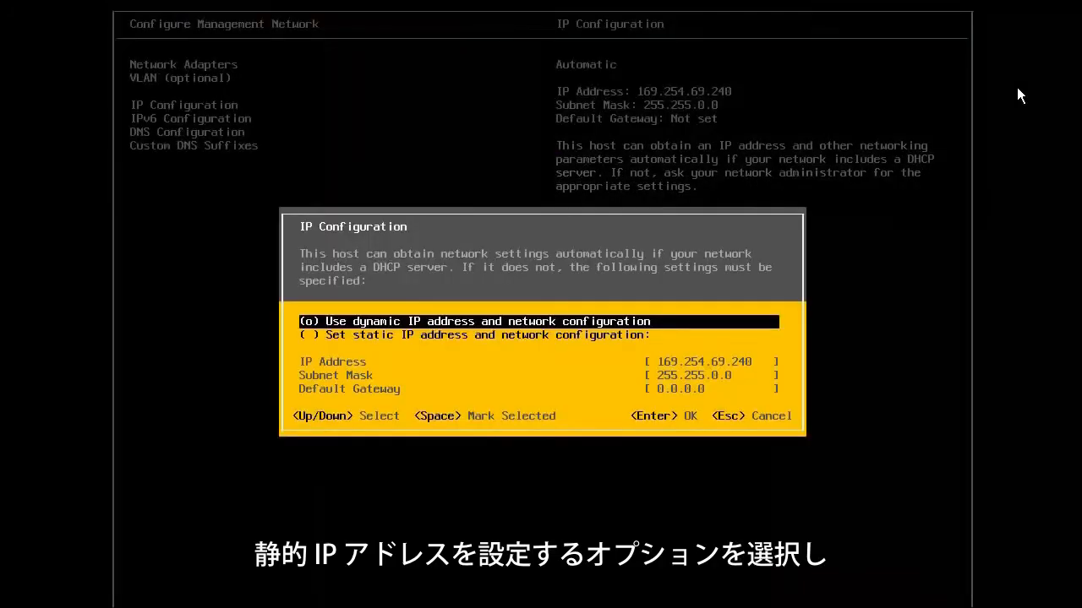
pyautogui.press('Down')
pyautogui.press('space')
pyautogui.press('Down')
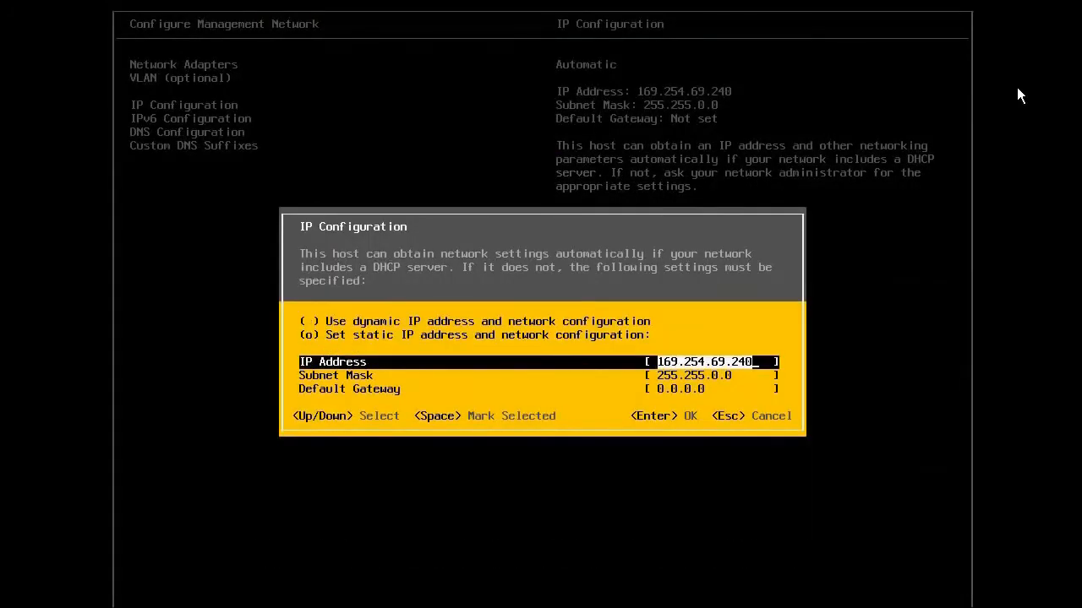
pyautogui.write('10.24.13')
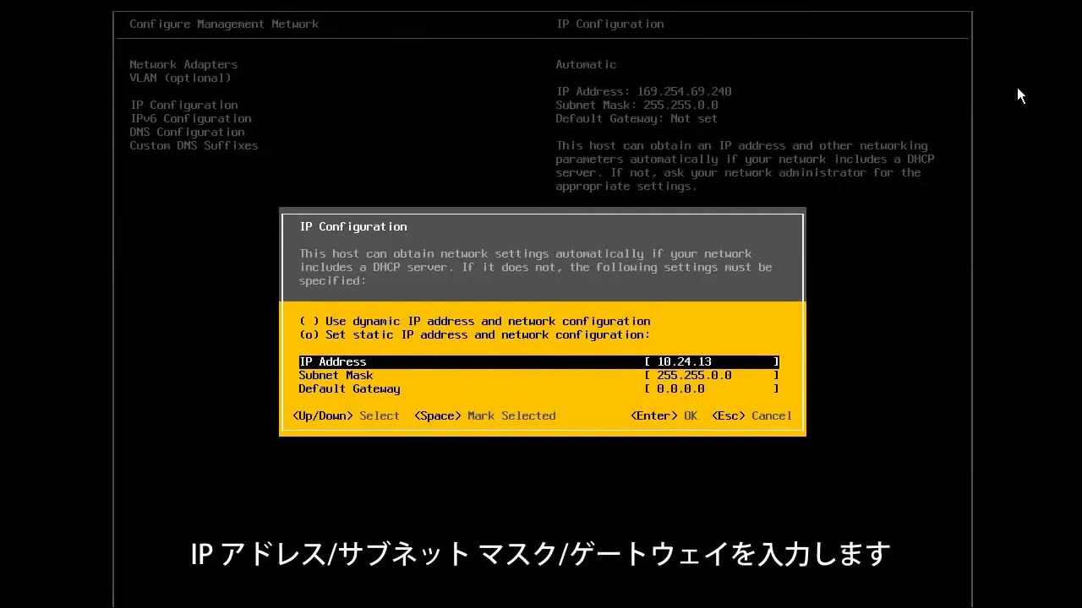
pyautogui.write('7.1')
# Set the subnet mask to 255.255.255.0 and the default gateway to 10.24.137.253, and apply the IP configuration.
pyautogui.press('Down')
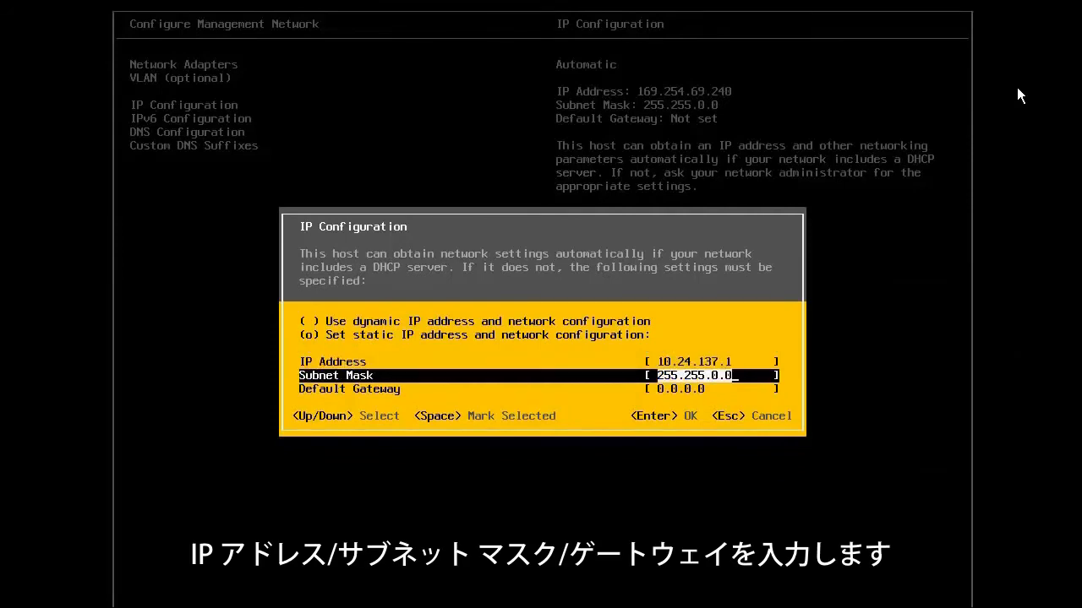
pyautogui.write('255.255.')
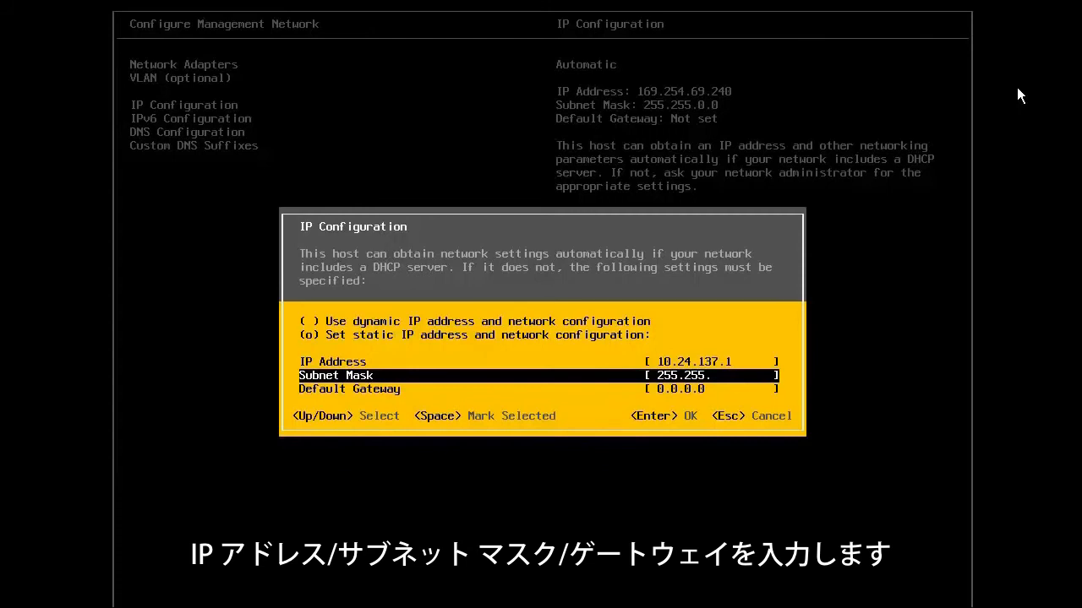
pyautogui.write('255.0')
pyautogui.press('Down')
pyautogui.write('10')
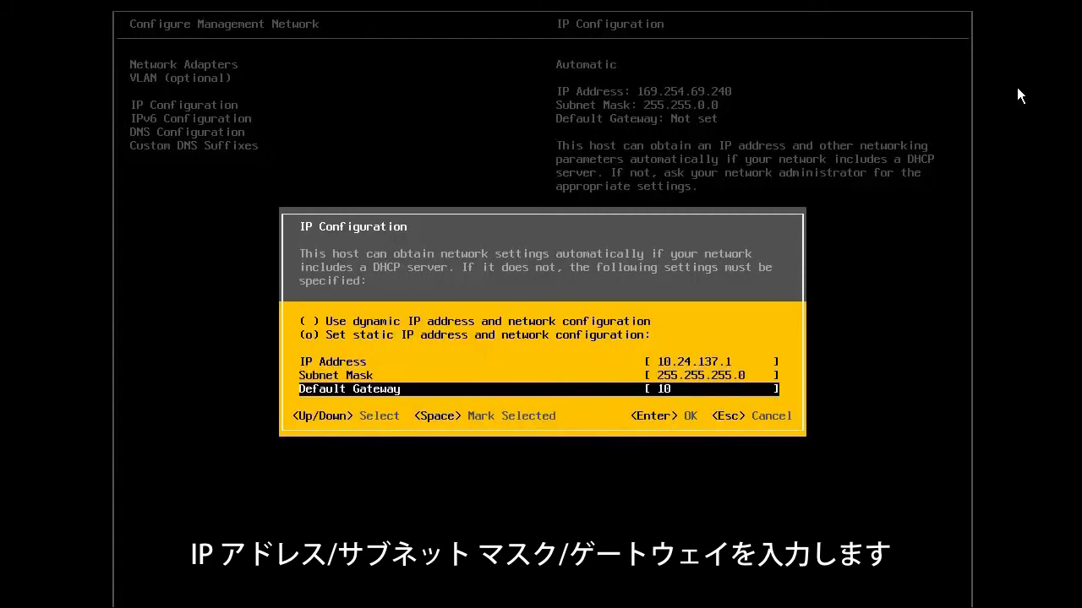
pyautogui.write('.24.137.25')
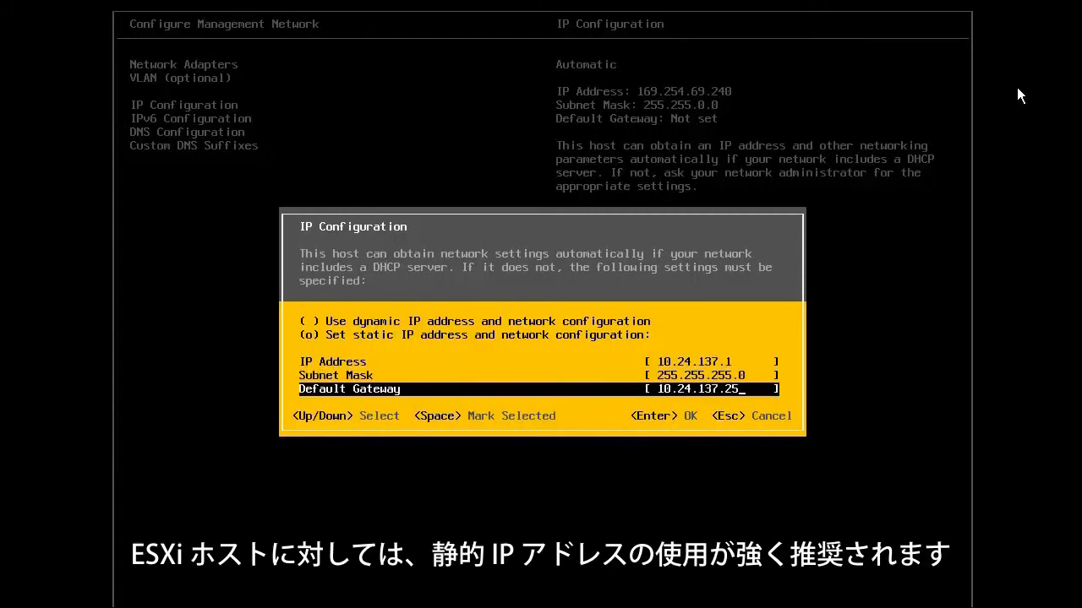
pyautogui.write('3')
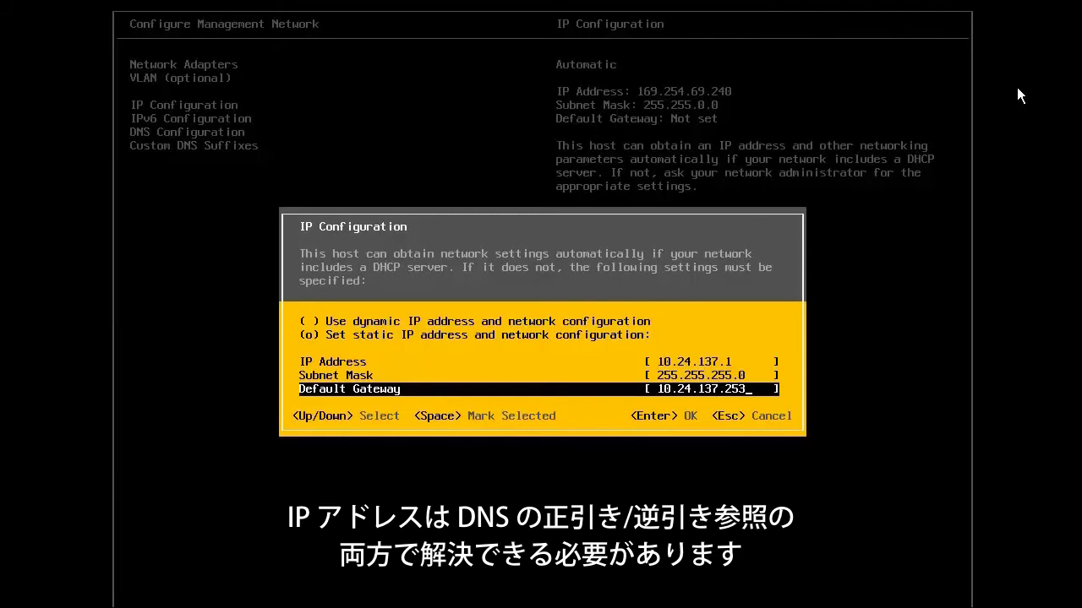
pyautogui.press('Return')
# In the DNS configuration, set the primary DNS server to 10.20.181.1 and the alternate to 10.20.181.2.
pyautogui.press('Down')
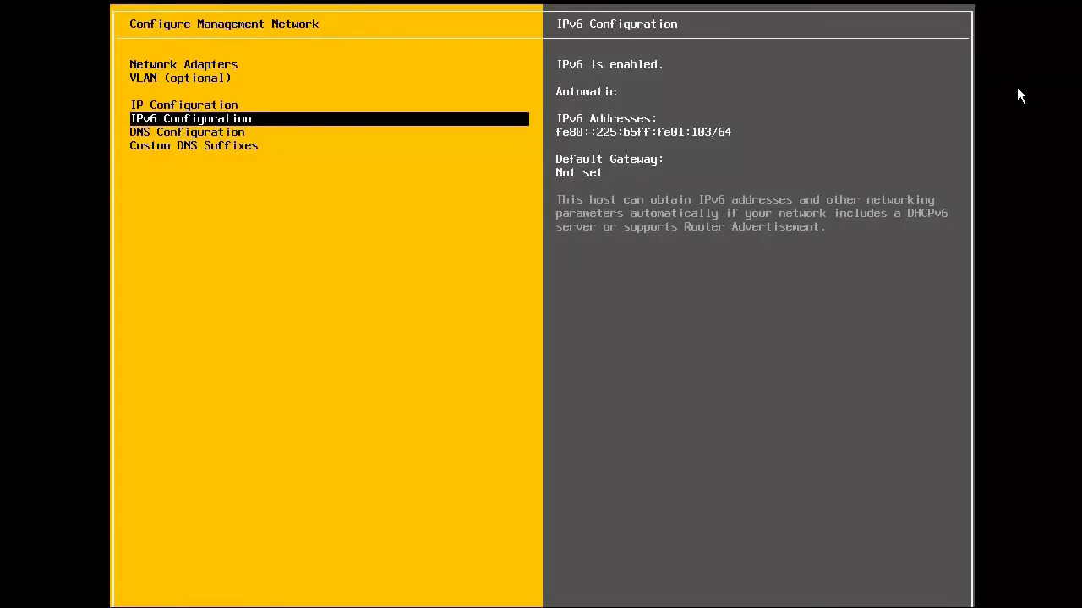
pyautogui.press('Down')
pyautogui.press('Return')
pyautogui.press('Down')
pyautogui.press('Down')
pyautogui.write('10')
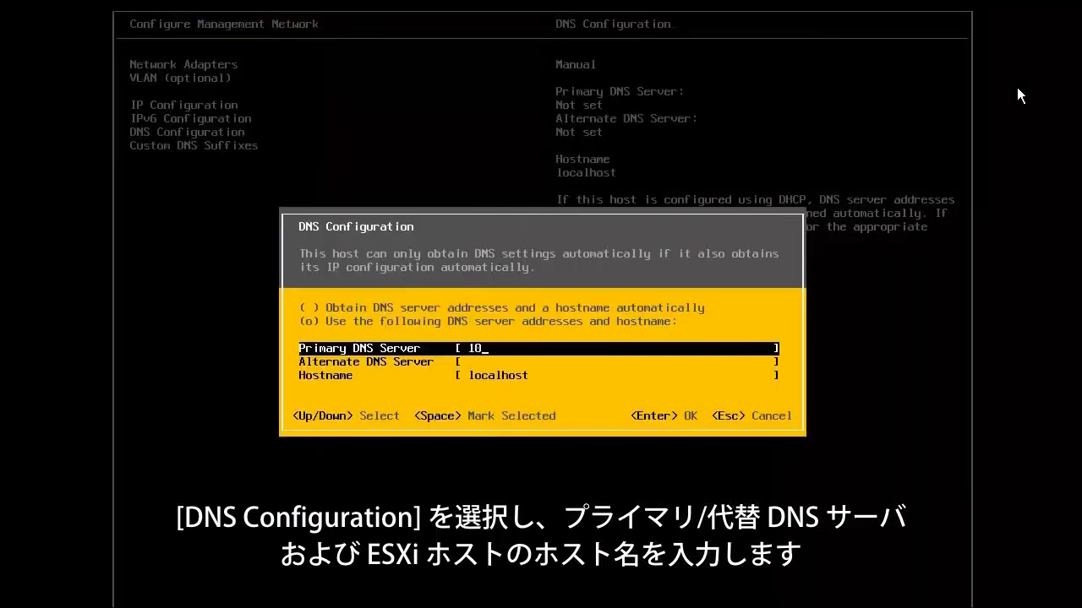
pyautogui.write('.20.181.')
pyautogui.write('1')
pyautogui.press('Down')
pyautogui.write('10.20.181')
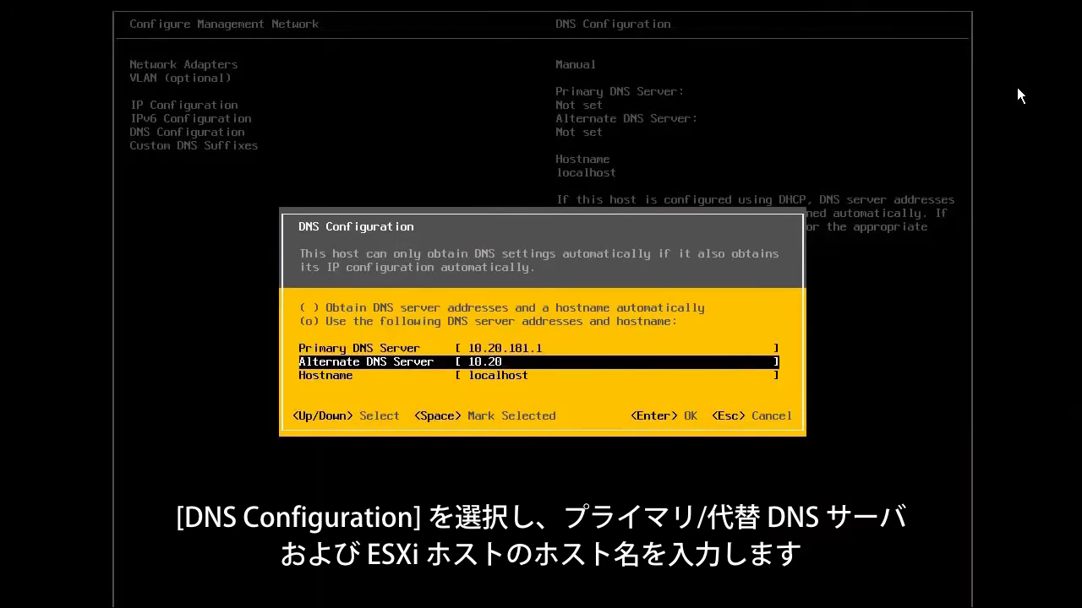
pyautogui.write('.2')
# Set the hostname to vsphere101-1.pml.local and apply the DNS configuration.
pyautogui.press('Down')
pyautogui.write('vs')
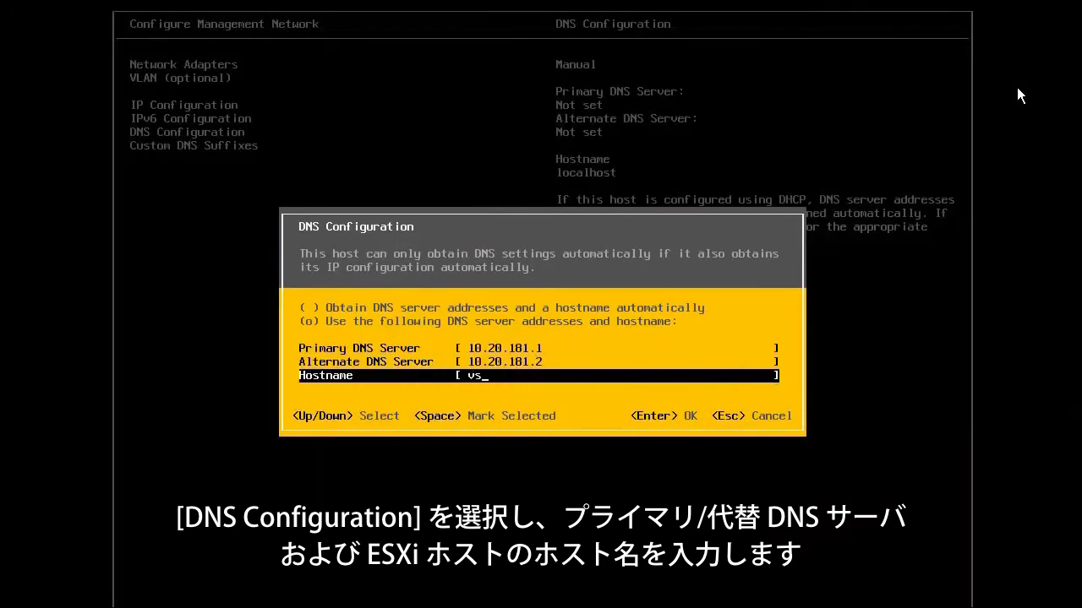
pyautogui.write('phere101-1.')
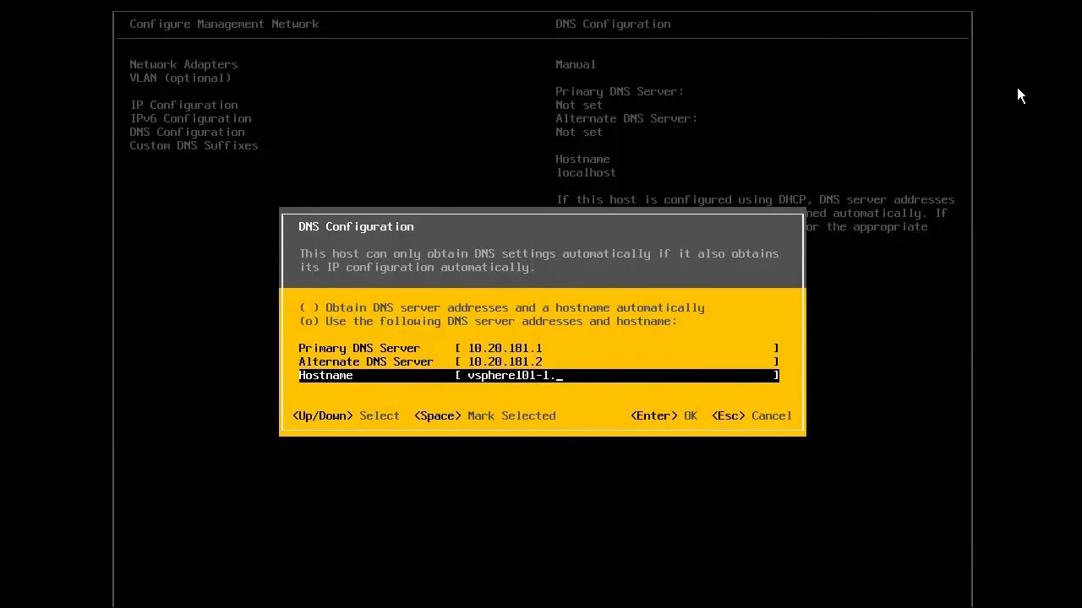
pyautogui.write('pml.local')
pyautogui.press('Return')
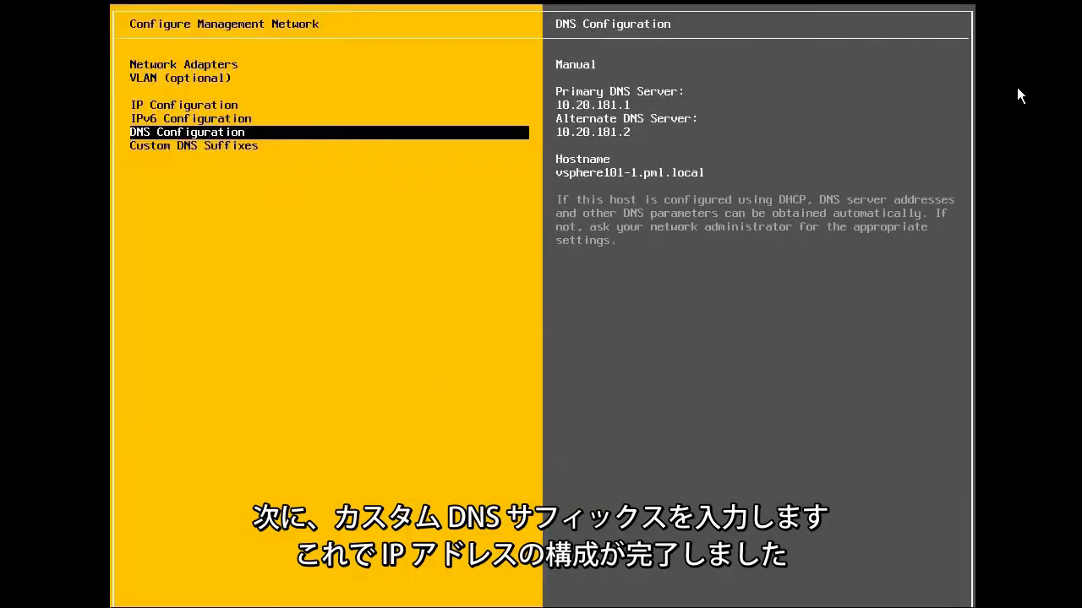
# Set the custom DNS suffix to pml.local, then apply the management network changes and restart the management network.
pyautogui.press('Down')
pyautogui.press('Return')
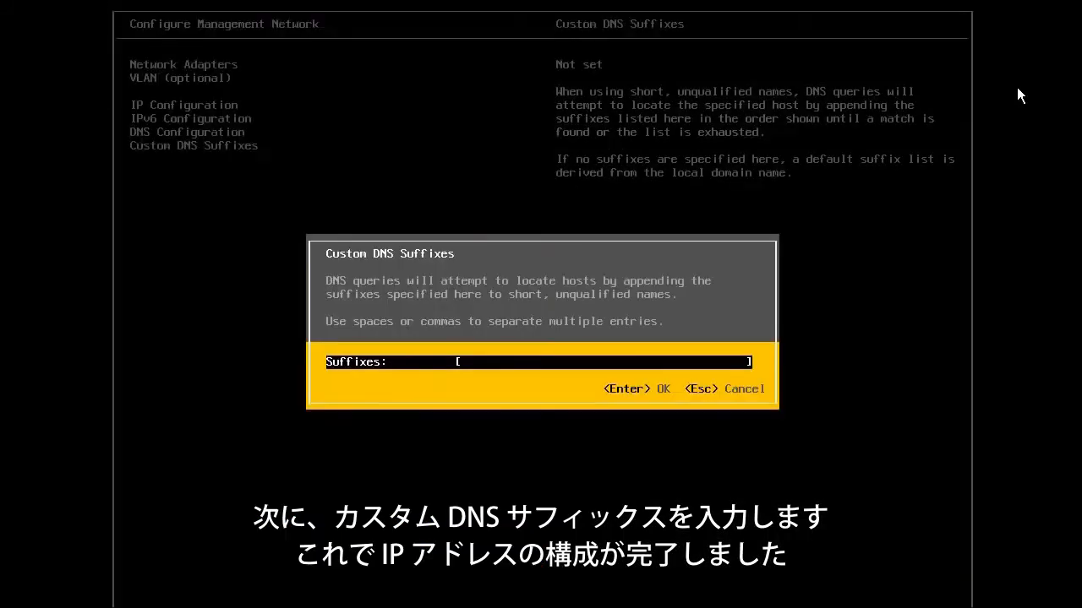
pyautogui.write('pml.local')
pyautogui.press('Return')
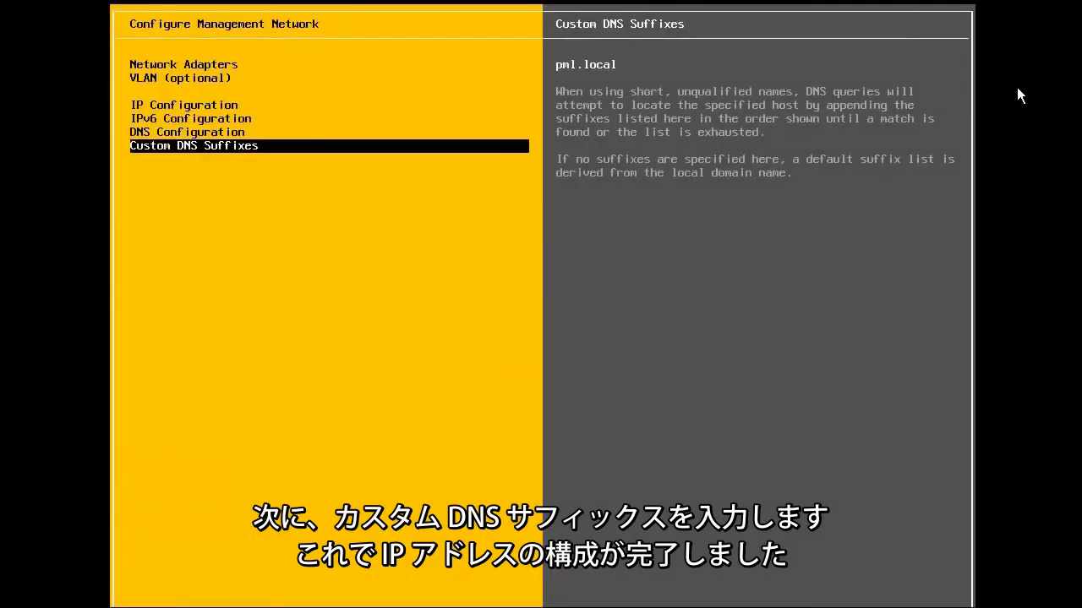
pyautogui.press('Escape')
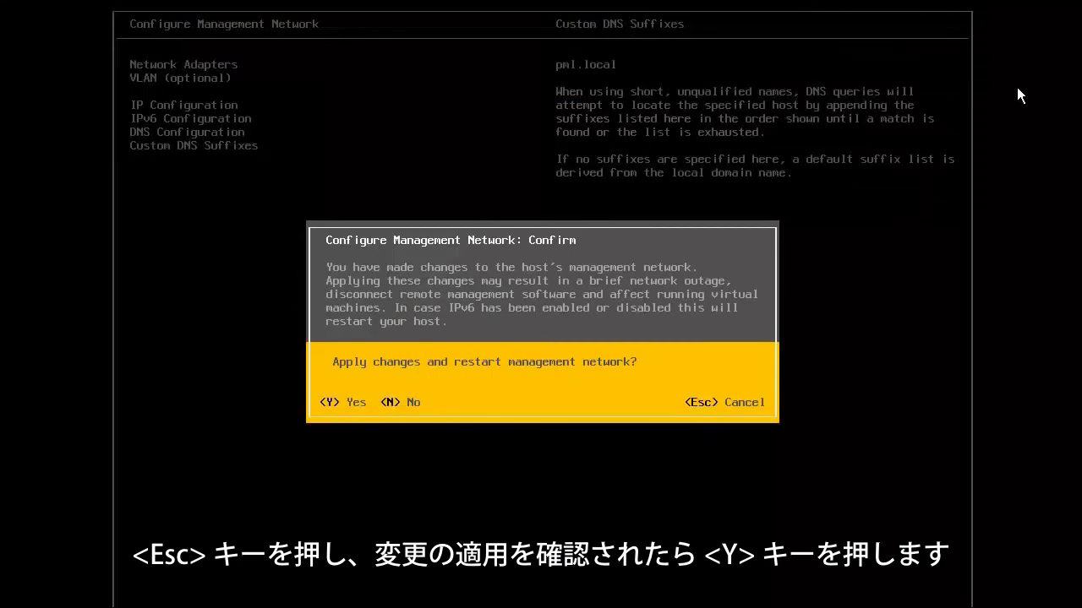
pyautogui.press('y')
# Run the management network test with the default ping addresses and hostname, and exit System Customization.
pyautogui.press('Down')
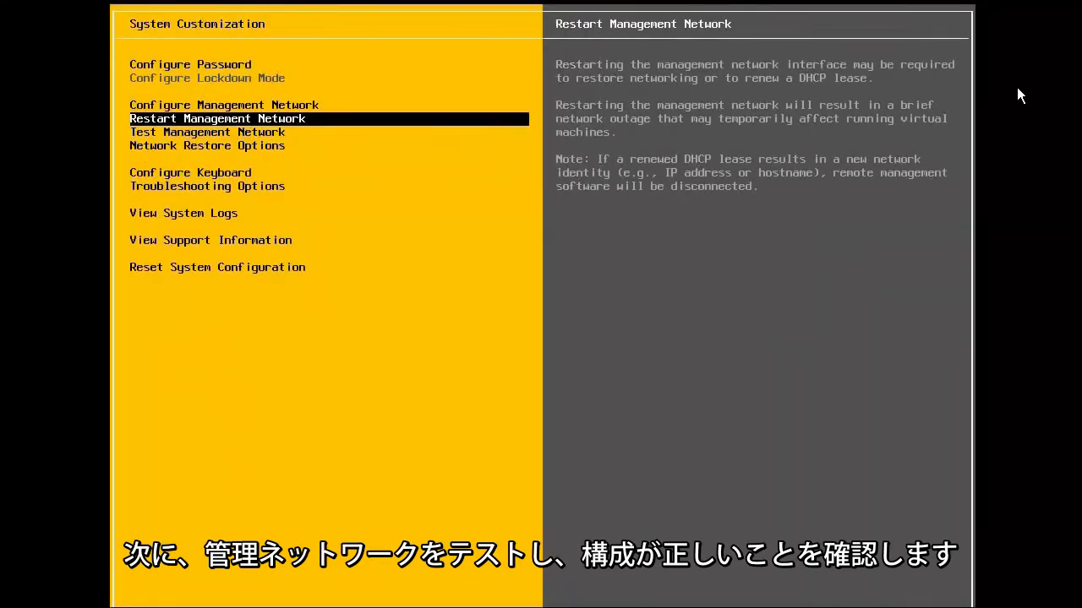
pyautogui.press('Down')
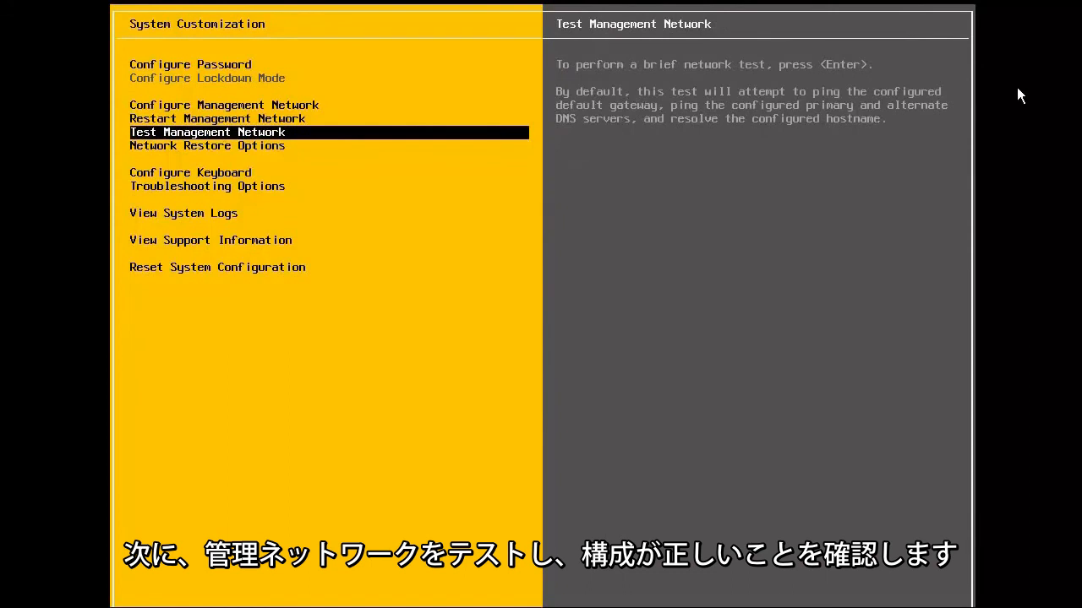
pyautogui.press('Return')
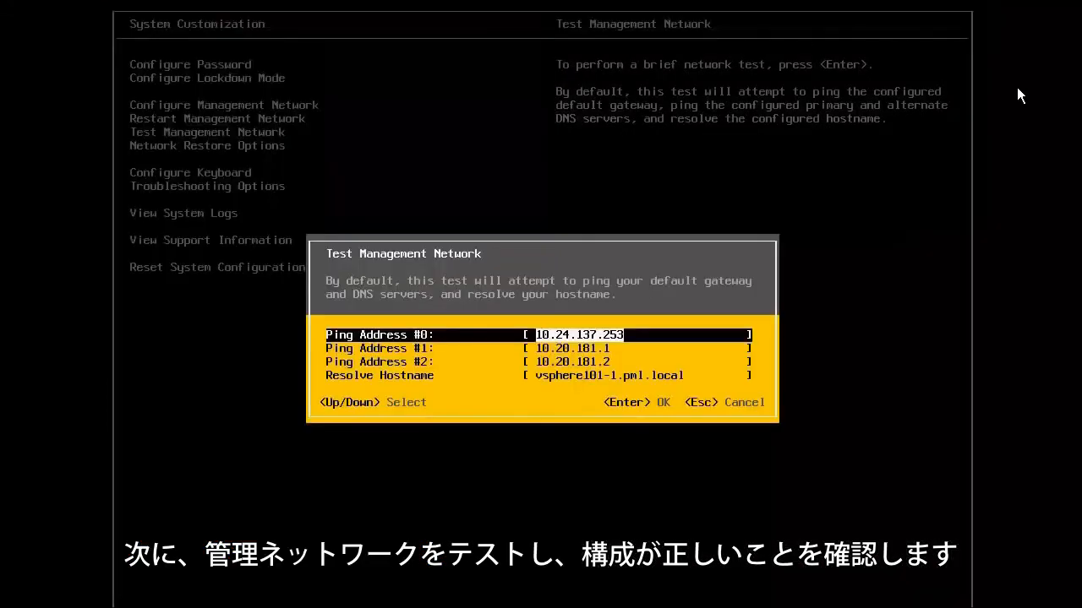
pyautogui.press('Return')
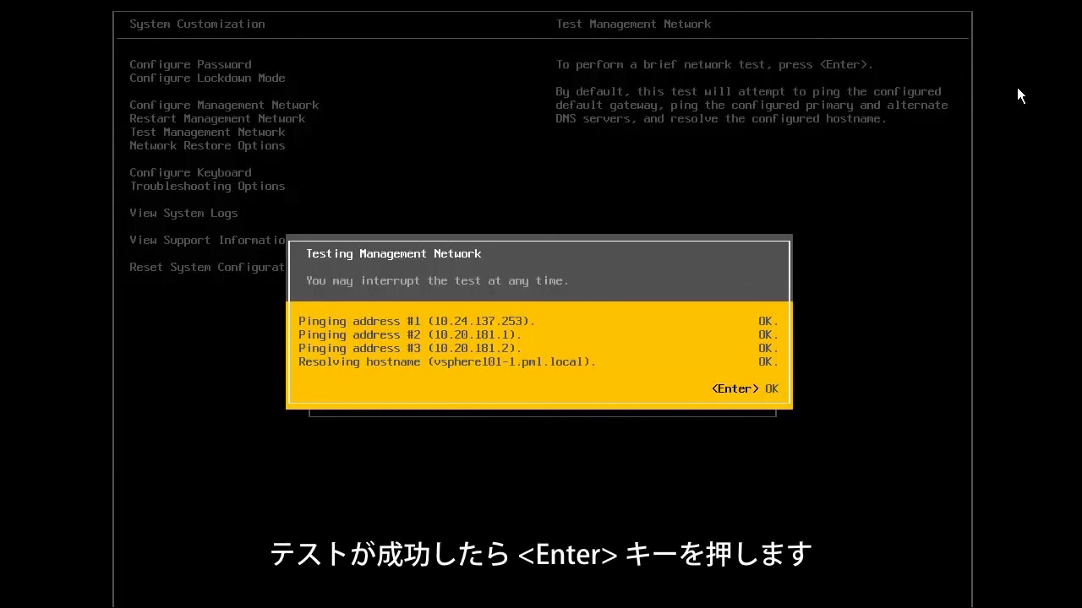
pyautogui.press('Return')
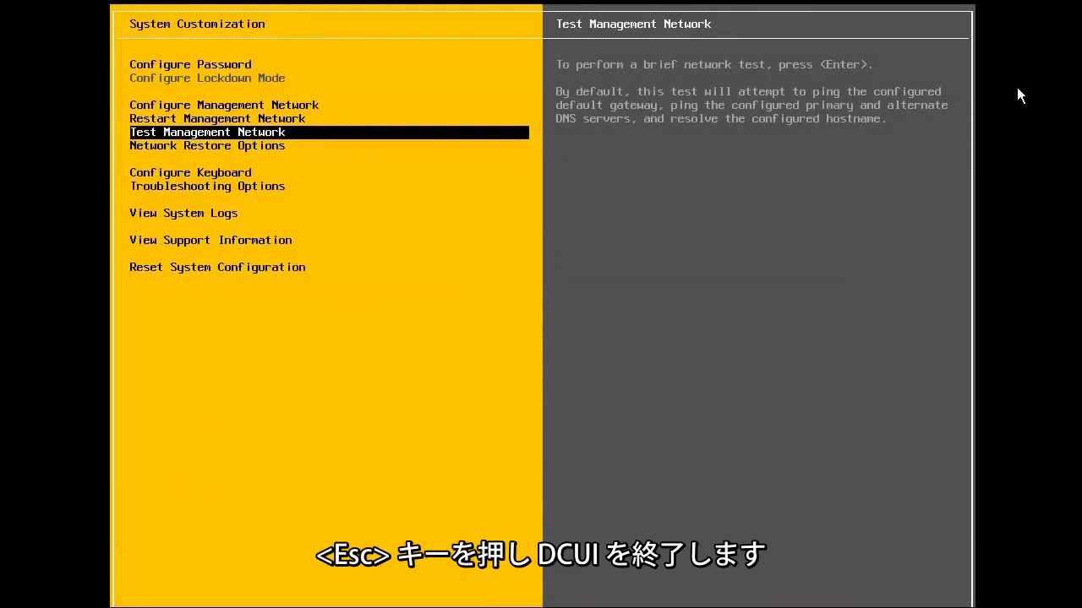
pyautogui.press('Escape')
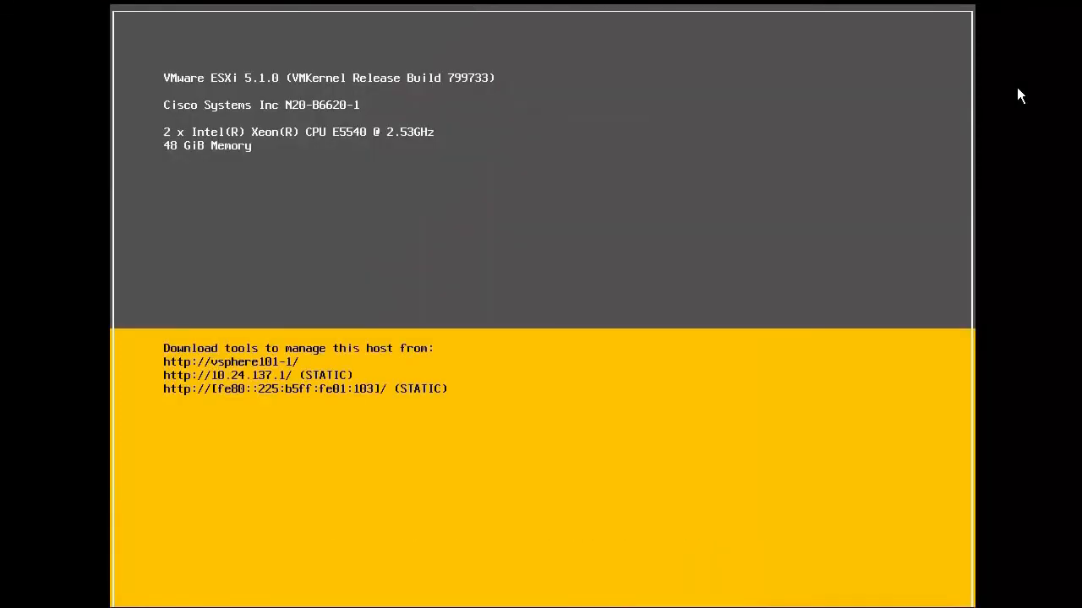